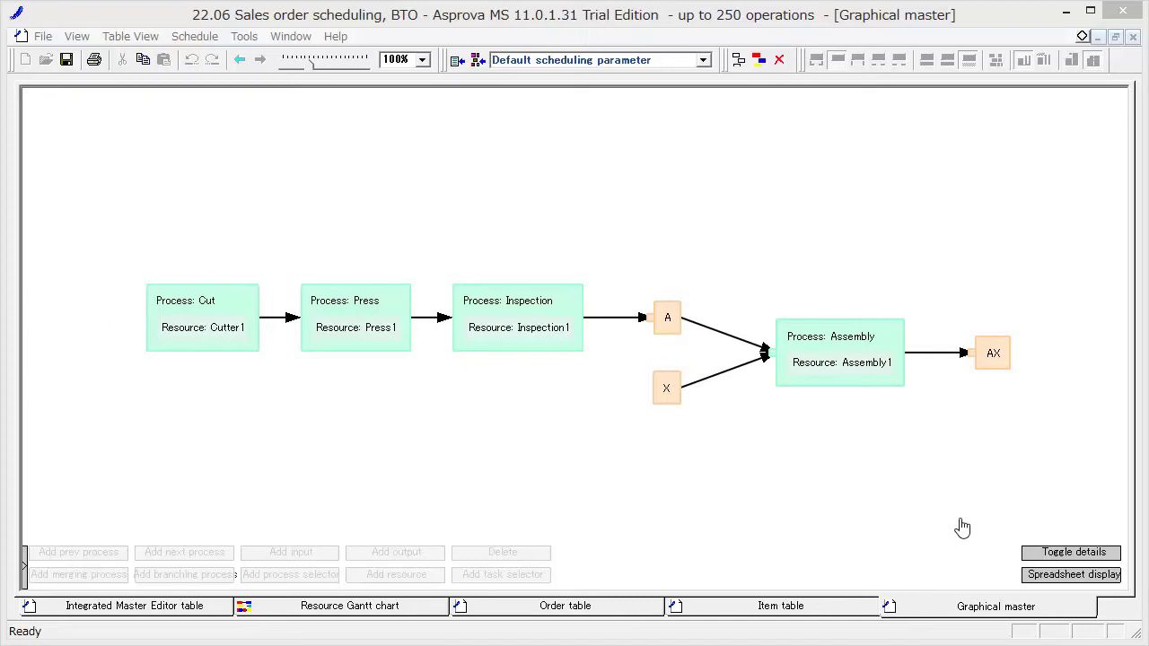
Show process details and AX's auto-replenish flag on the master graph, then minimize it.
{"action": "left_click", "coordinate": [1043, 551]}
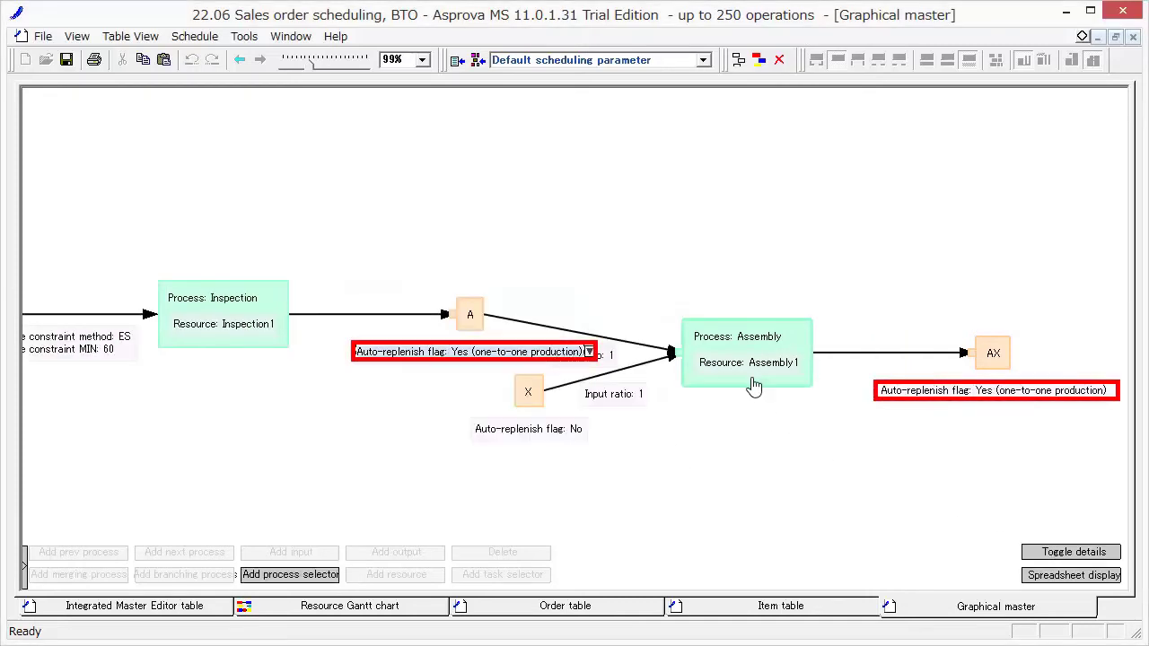
{"action": "left_click", "coordinate": [907, 397]}
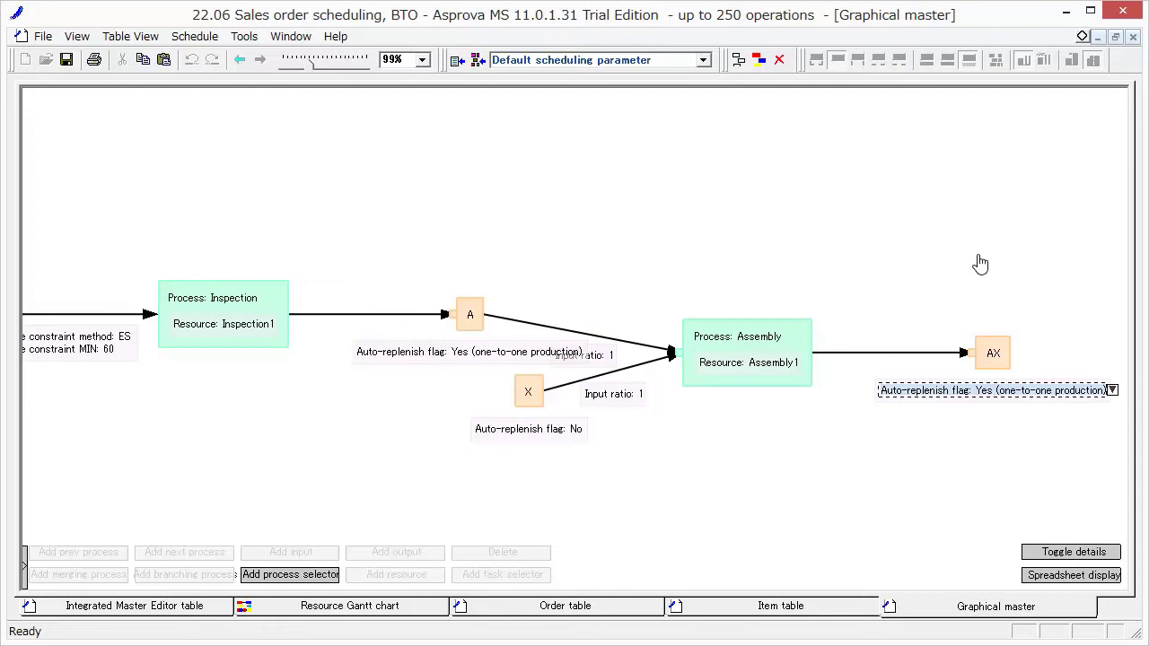
{"action": "left_click", "coordinate": [1097, 38]}
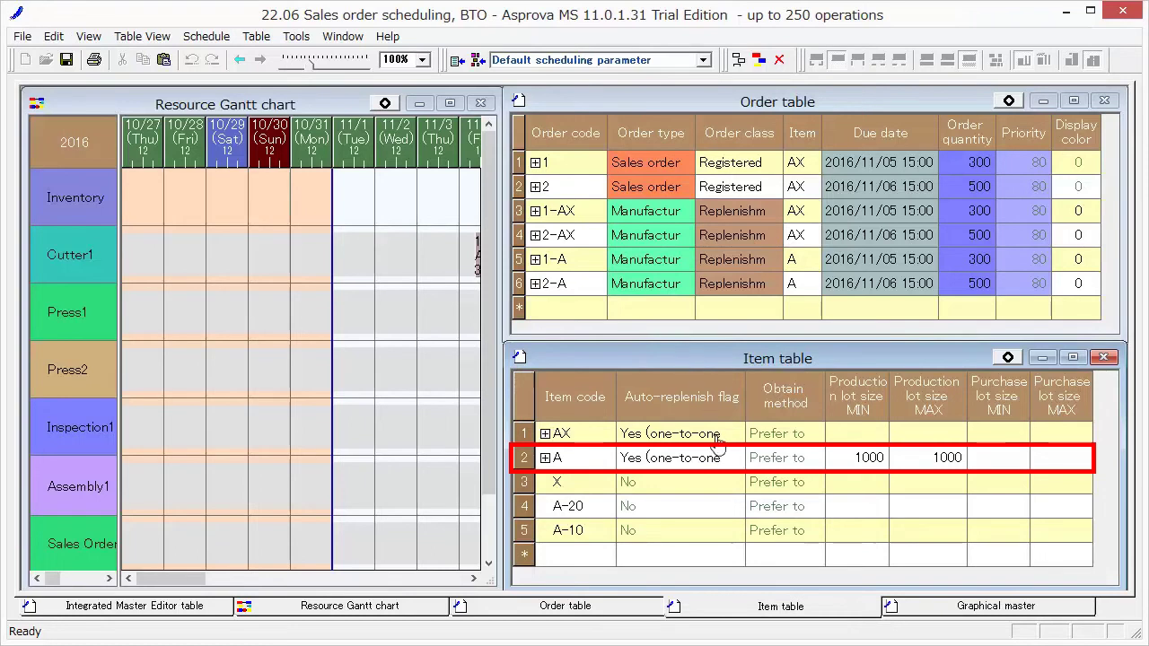
Change item A's auto-replenish flag in the Item table to Yes.
{"action": "left_click", "coordinate": [743, 460]}
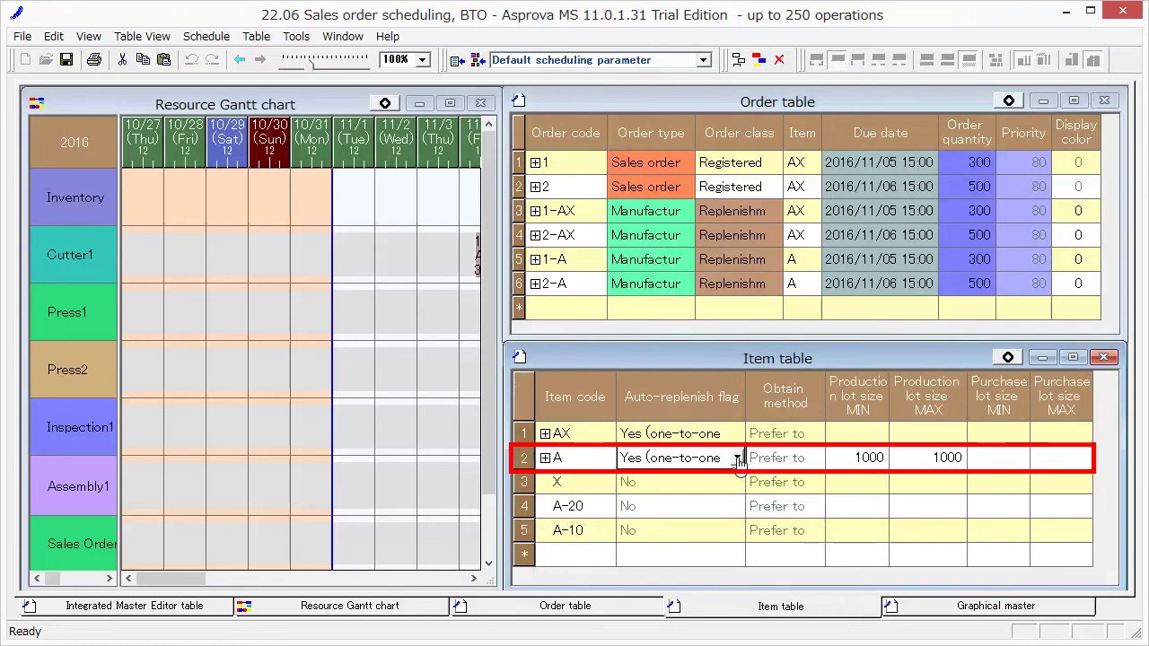
{"action": "left_click", "coordinate": [737, 458]}
{"action": "left_click", "coordinate": [645, 496]}
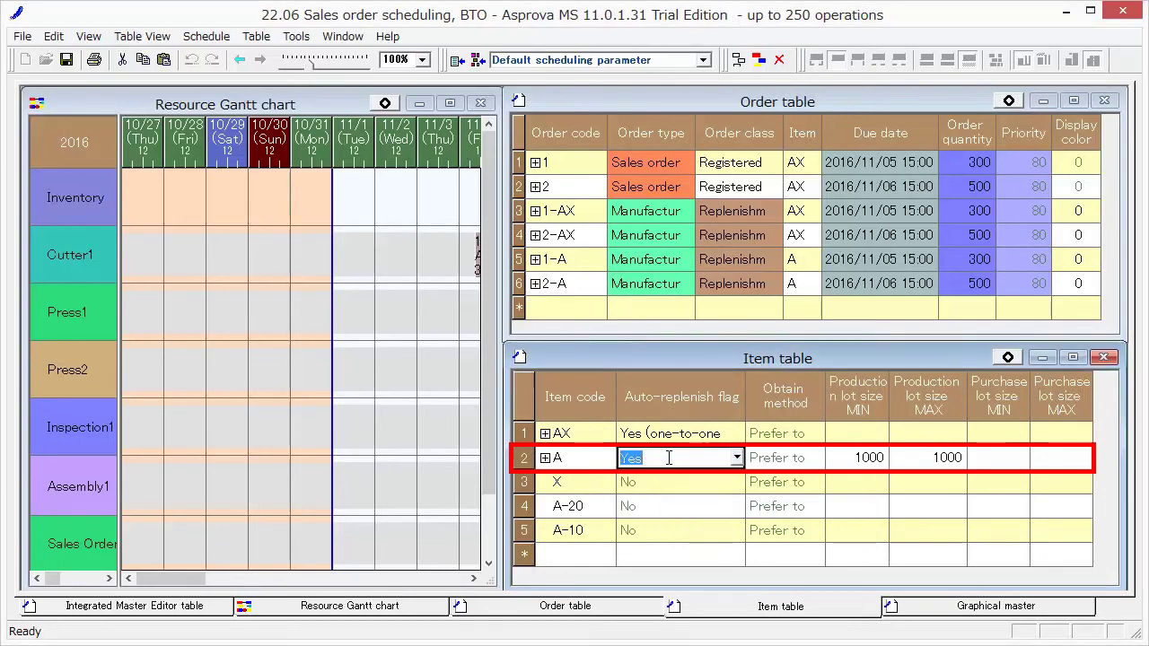
{"action": "left_click", "coordinate": [839, 461]}
Check item A's 1000 maximum lot size and compare with AX's one-to-one flag.
{"action": "left_click", "coordinate": [909, 463]}
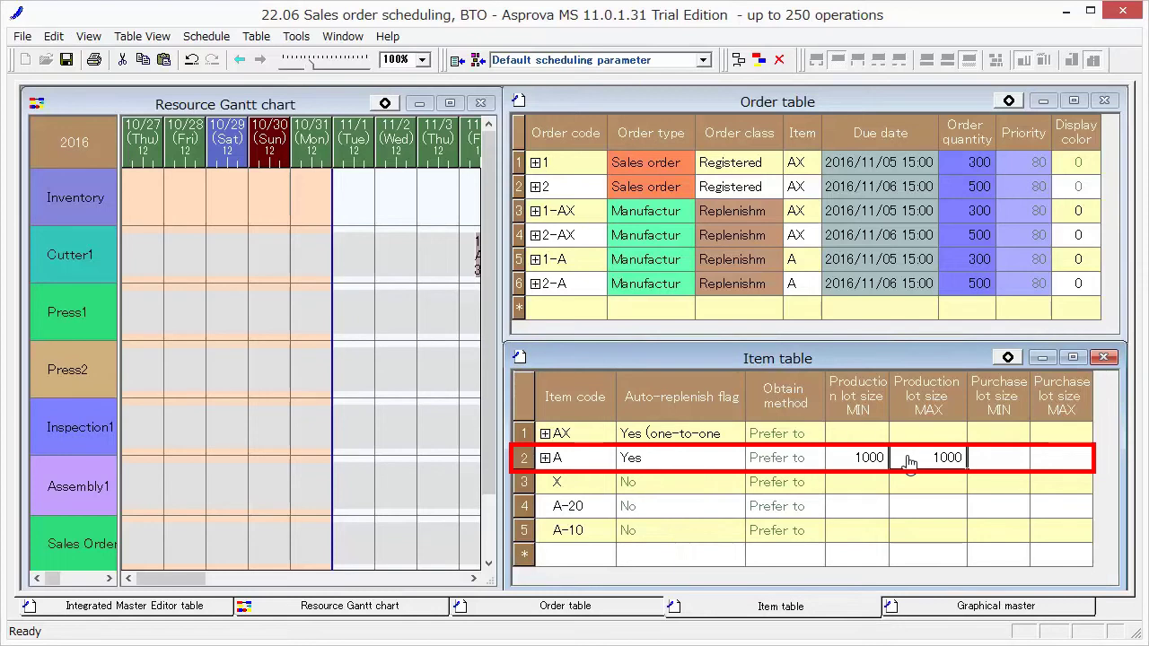
{"action": "left_click", "coordinate": [684, 459]}
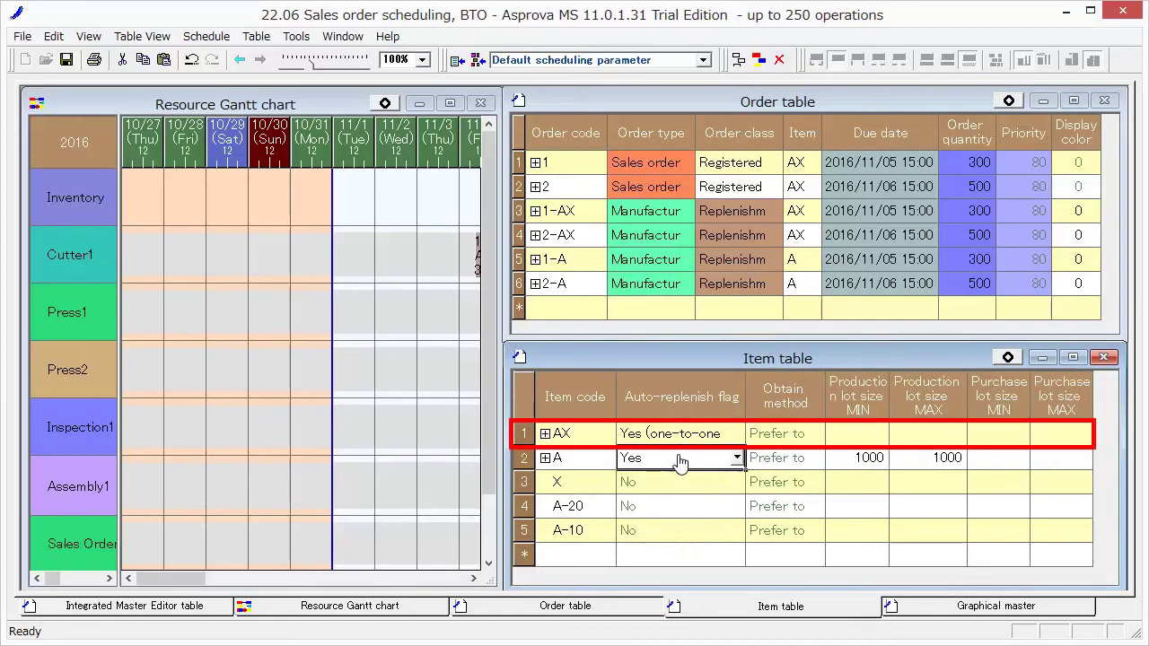
{"action": "left_click", "coordinate": [680, 441]}
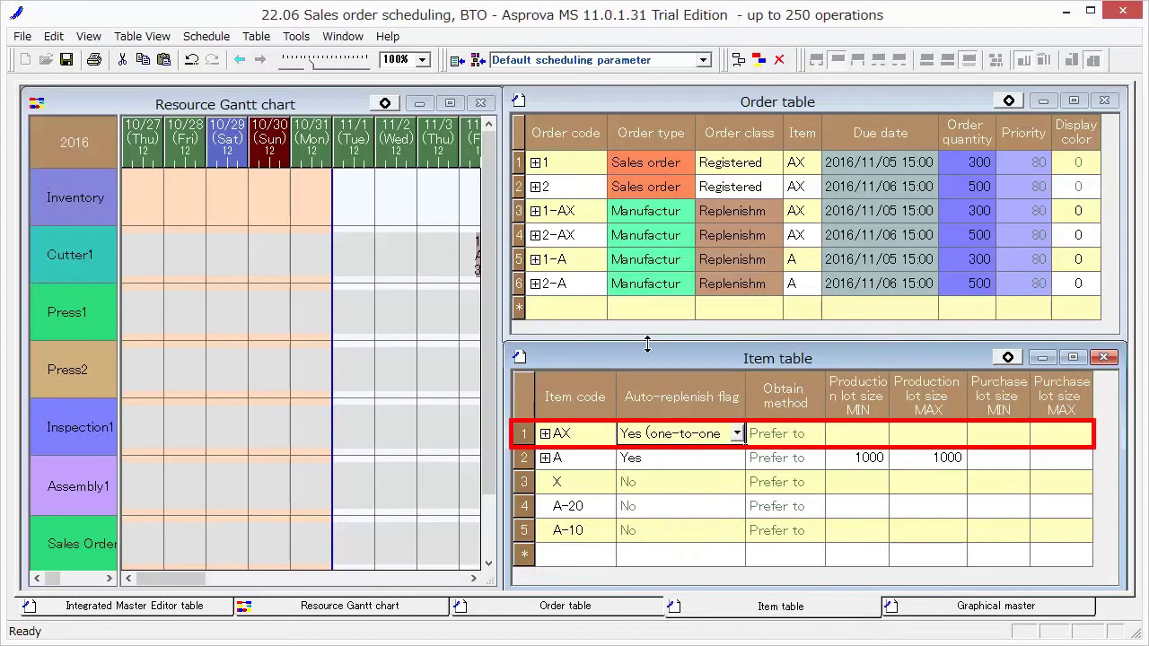
Reschedule and review the resulting orders 1-AX, 2-AX and M000004 in the Order table.
{"action": "left_click", "coordinate": [668, 102]}
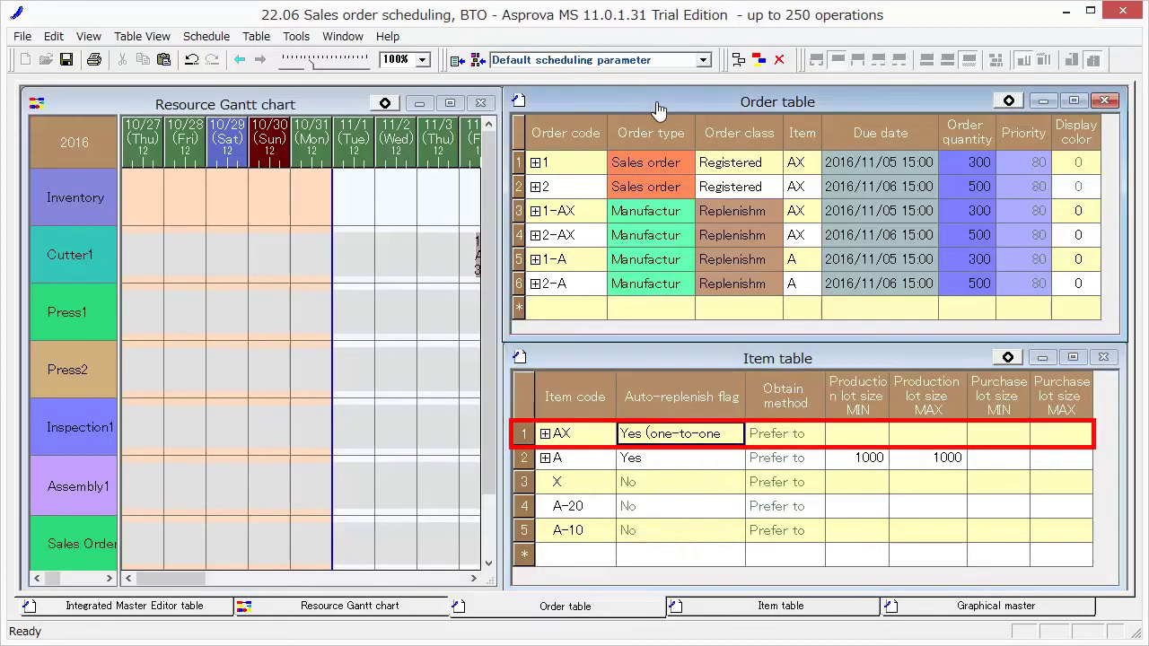
{"action": "left_click", "coordinate": [759, 60]}
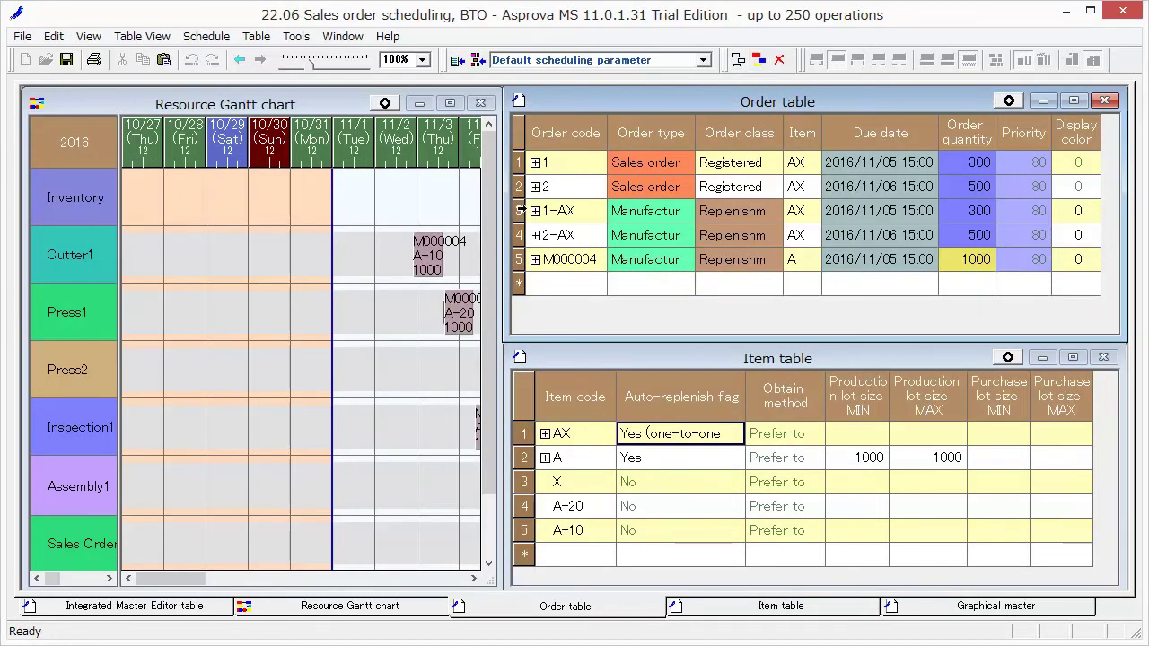
{"action": "left_click", "coordinate": [519, 210]}
{"action": "left_click", "coordinate": [518, 234]}
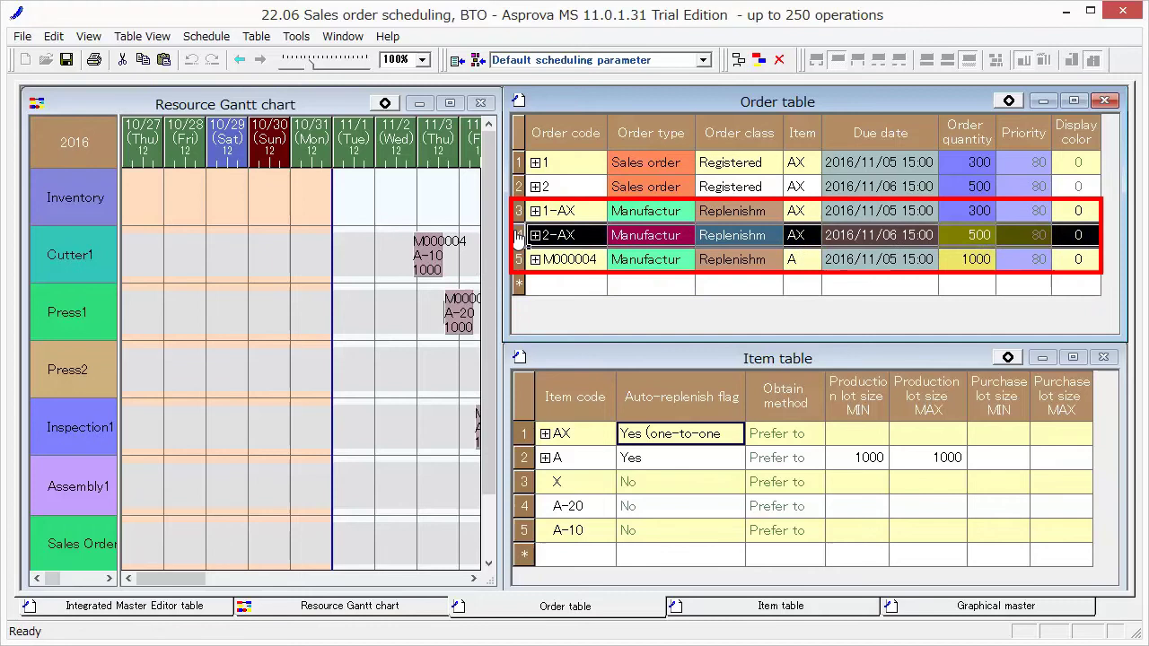
{"action": "left_click", "coordinate": [518, 259]}
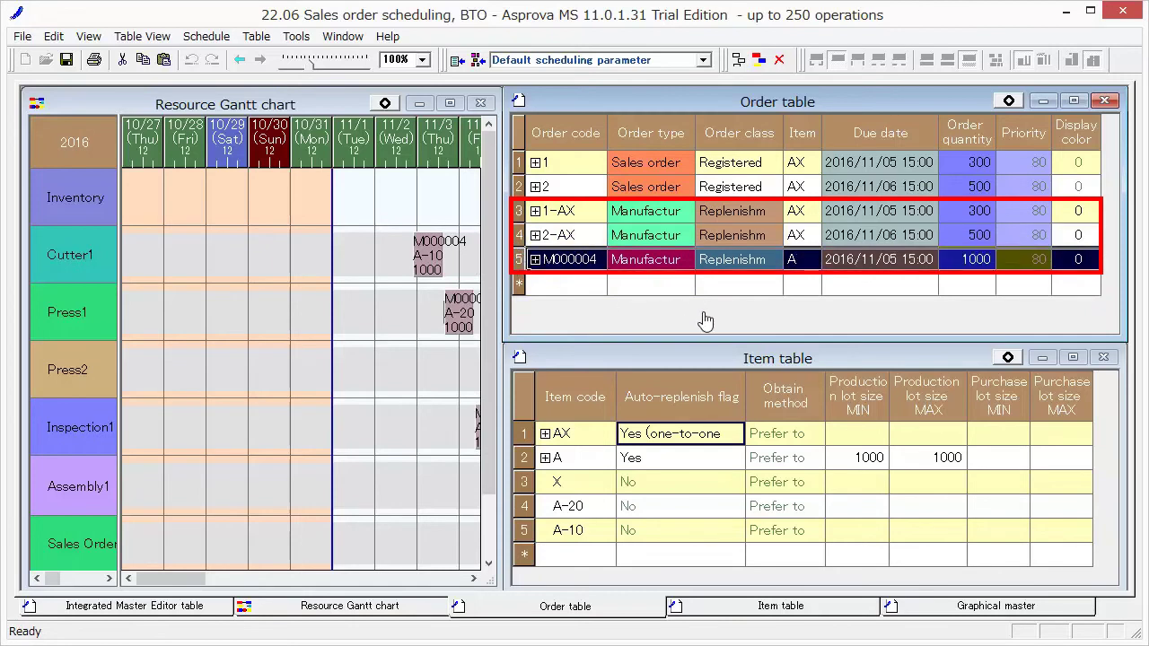
{"action": "left_click", "coordinate": [750, 317]}
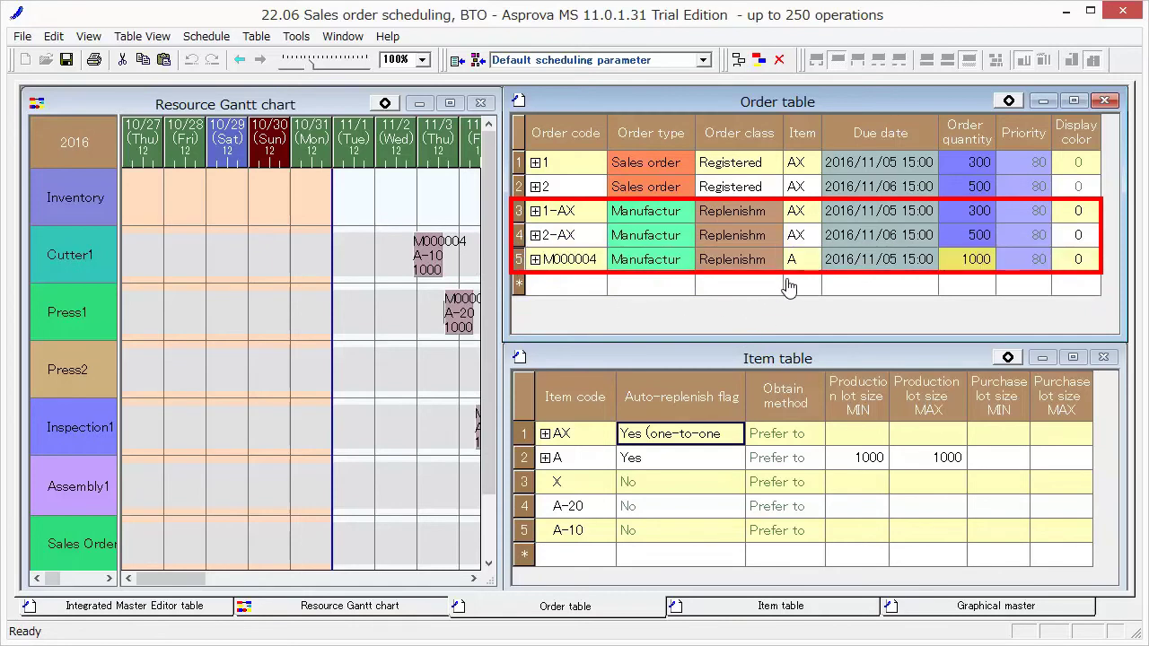
Check the quantities: 2-AX and sales order 2 at 500, M000004 and item A's lot size at 1000.
{"action": "left_click", "coordinate": [947, 235]}
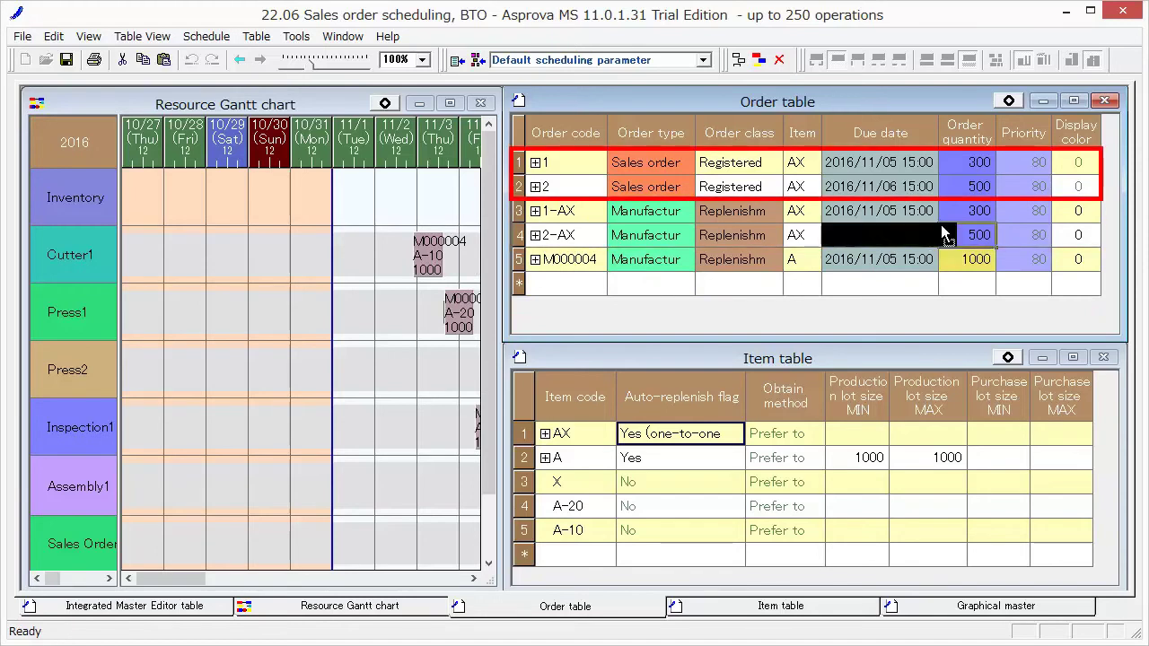
{"action": "left_click", "coordinate": [954, 165]}
{"action": "left_click", "coordinate": [949, 190]}
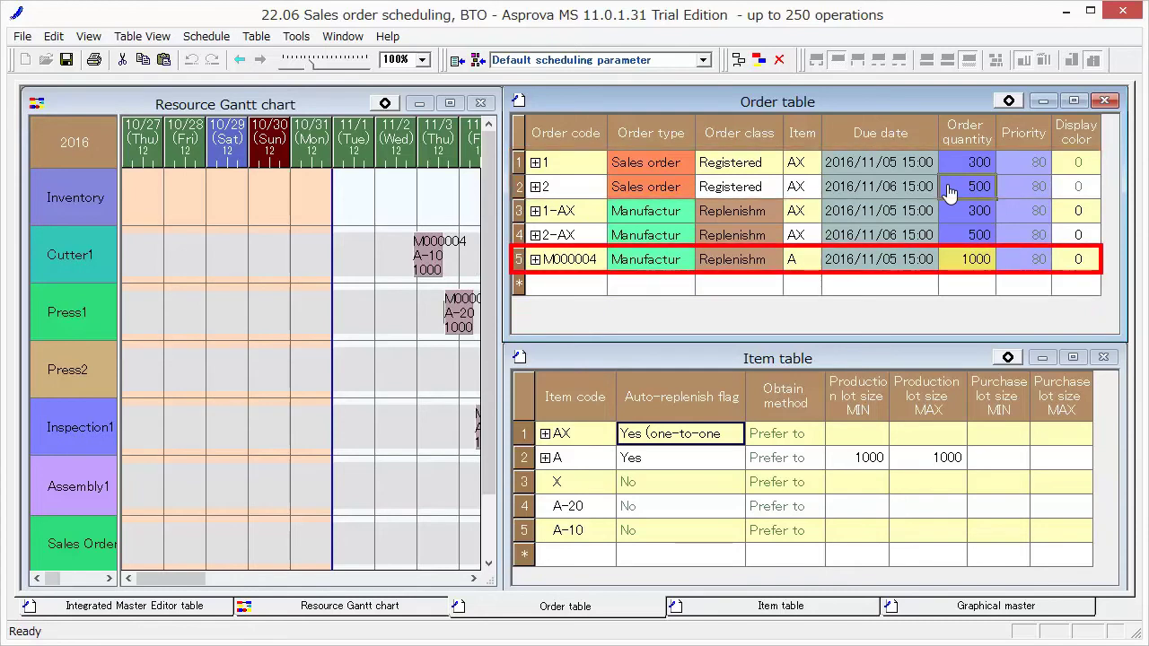
{"action": "left_click", "coordinate": [951, 262]}
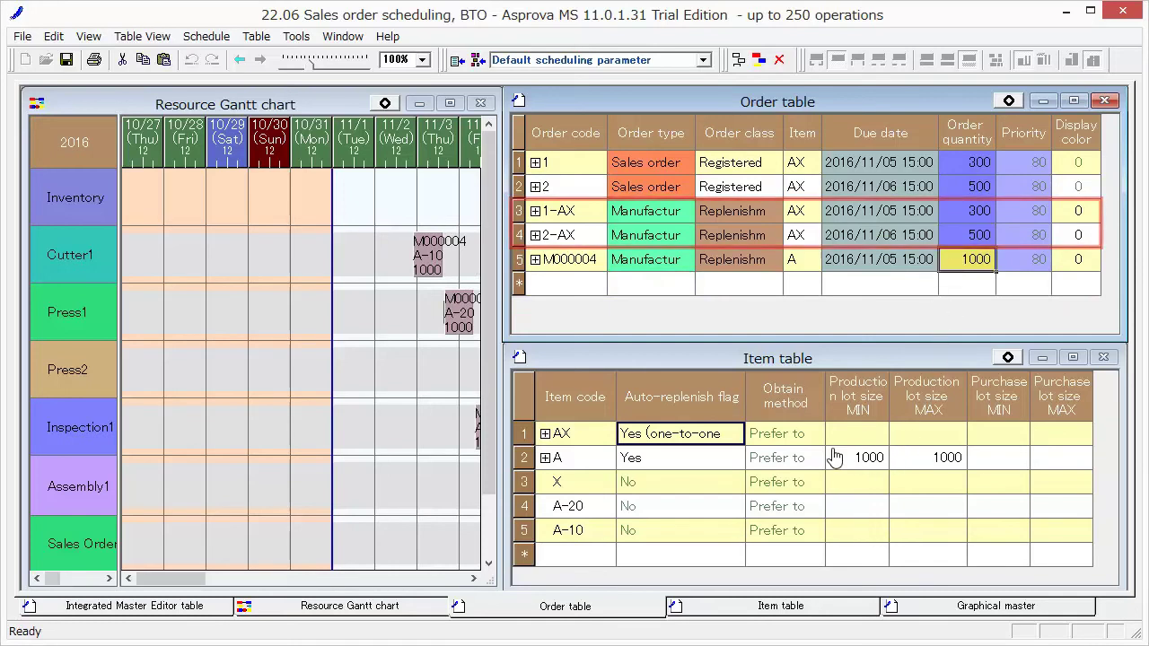
{"action": "left_click", "coordinate": [928, 458]}
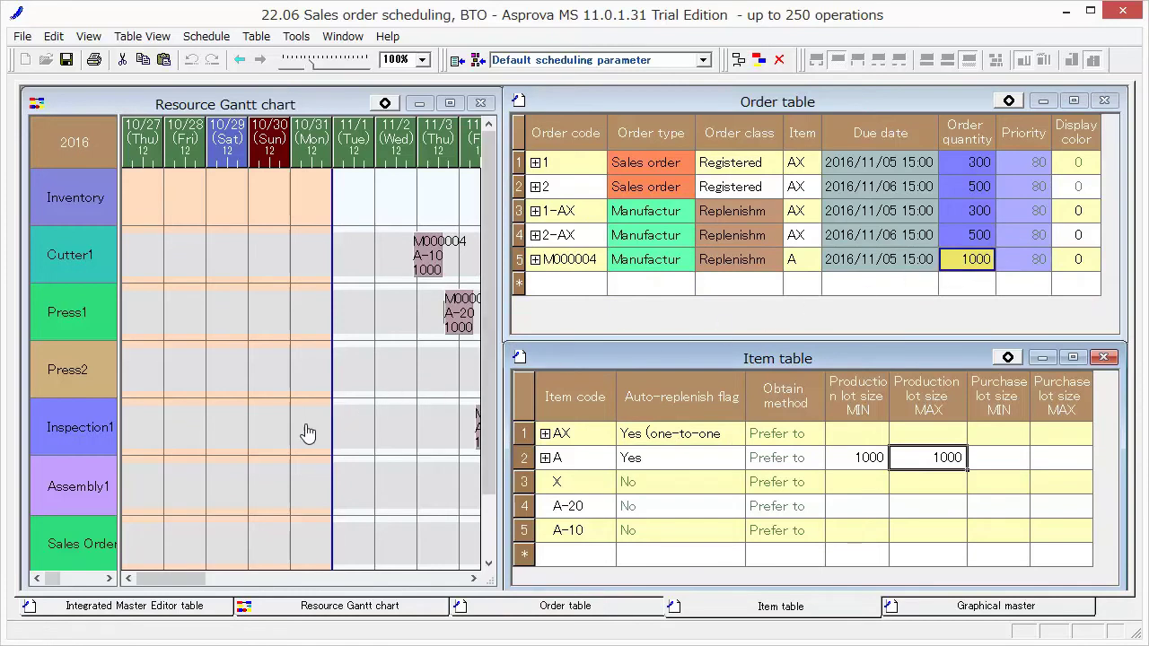
Give M000004 display colour 3 (blue) and show sales order 1's pegging links on the Gantt chart.
{"action": "left_click", "coordinate": [205, 579]}
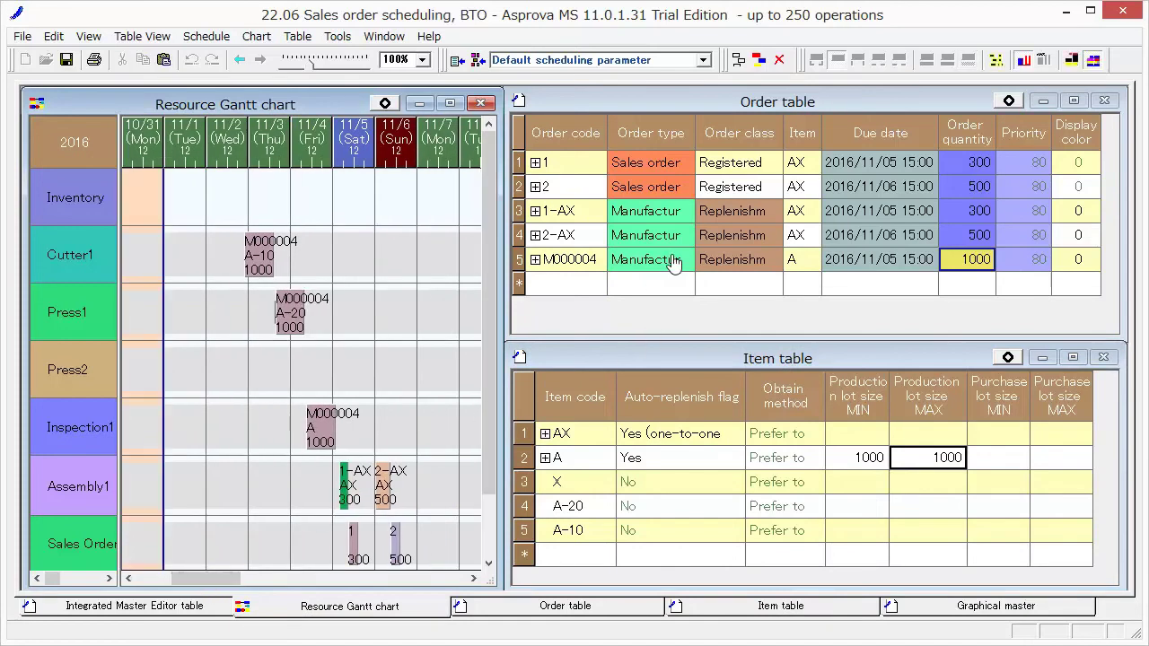
{"action": "left_click", "coordinate": [1089, 259]}
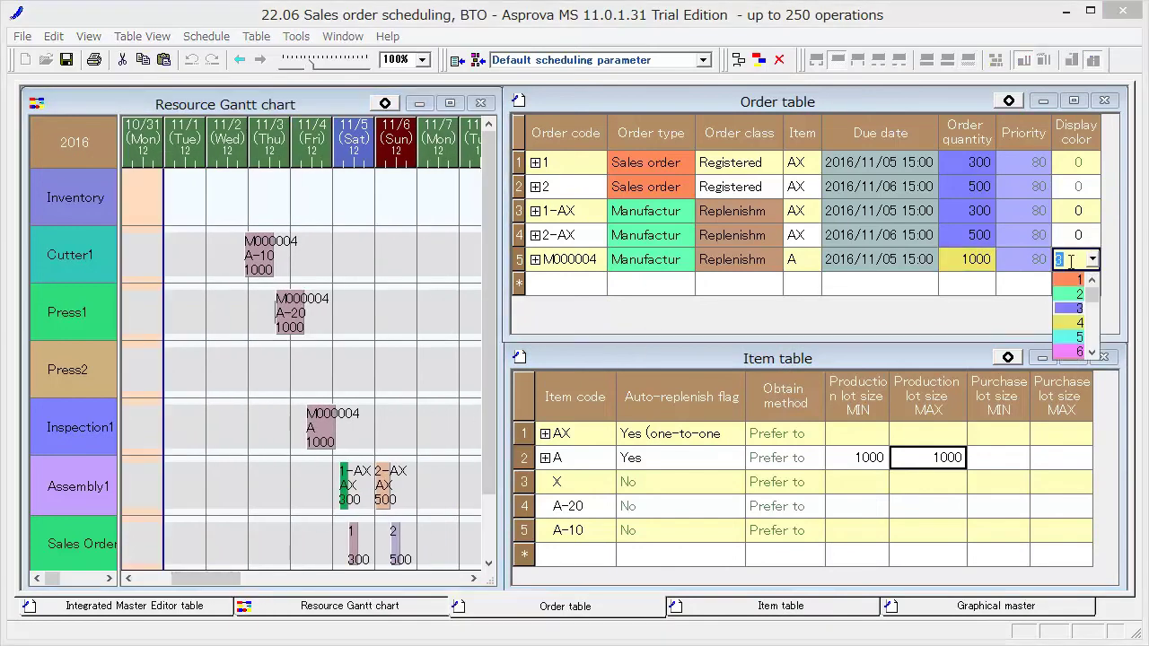
{"action": "left_click", "coordinate": [1073, 307]}
{"action": "left_click", "coordinate": [1068, 287]}
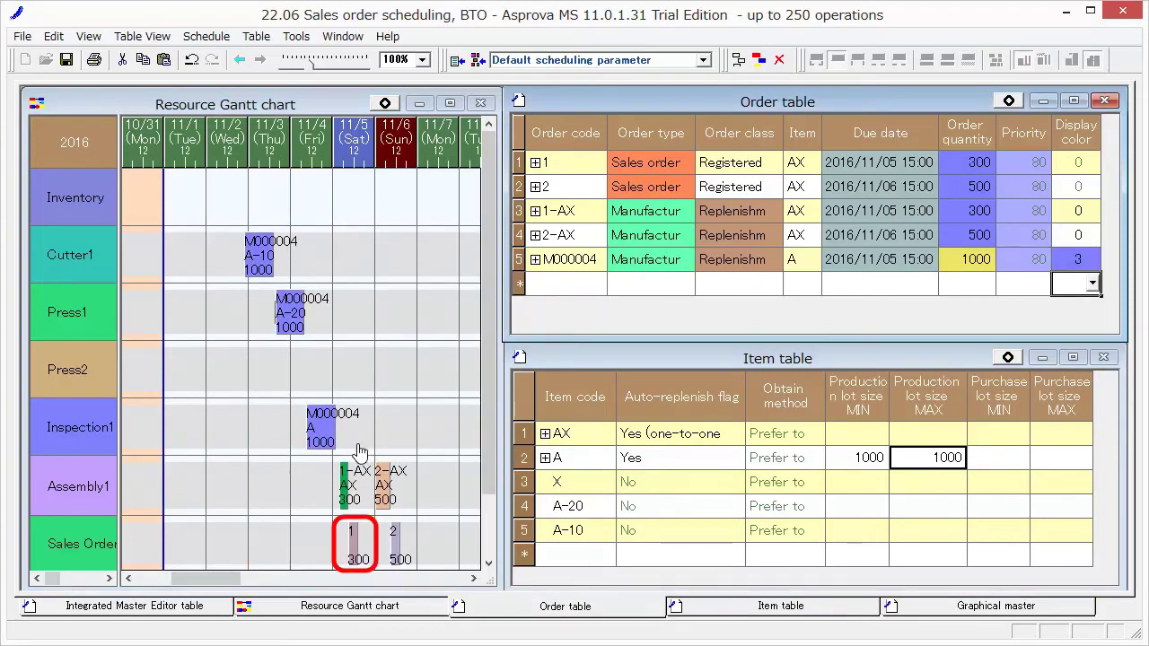
{"action": "left_click", "coordinate": [355, 546]}
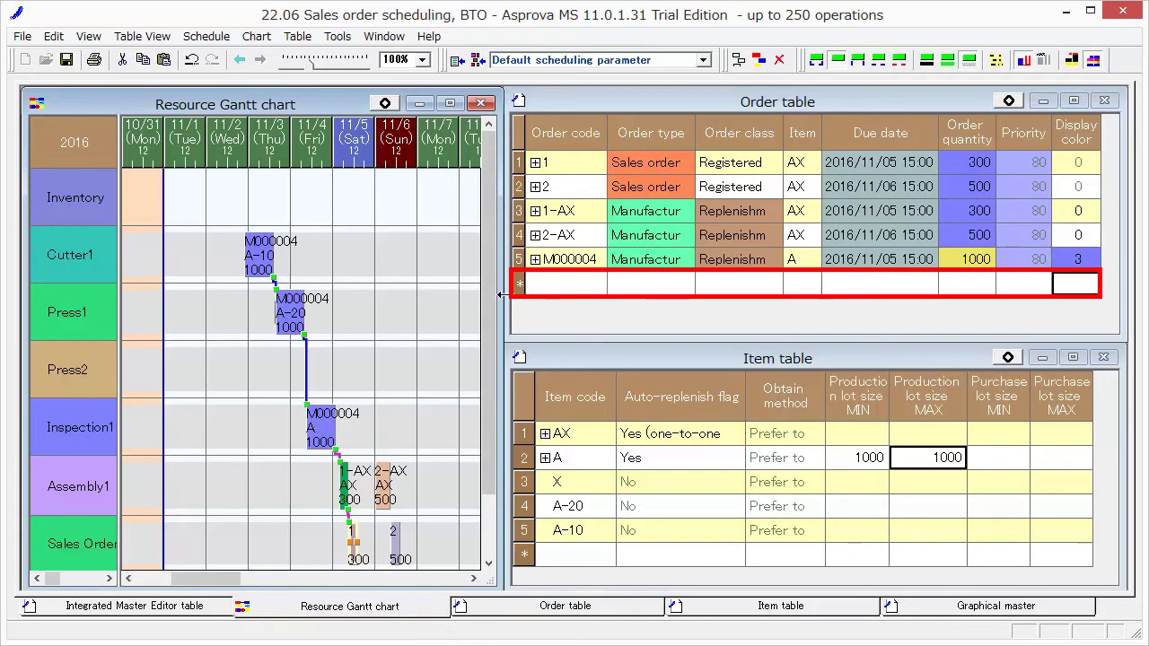
Add a new order InventoryA with order type Inventory (absolute).
{"action": "left_click", "coordinate": [565, 286]}
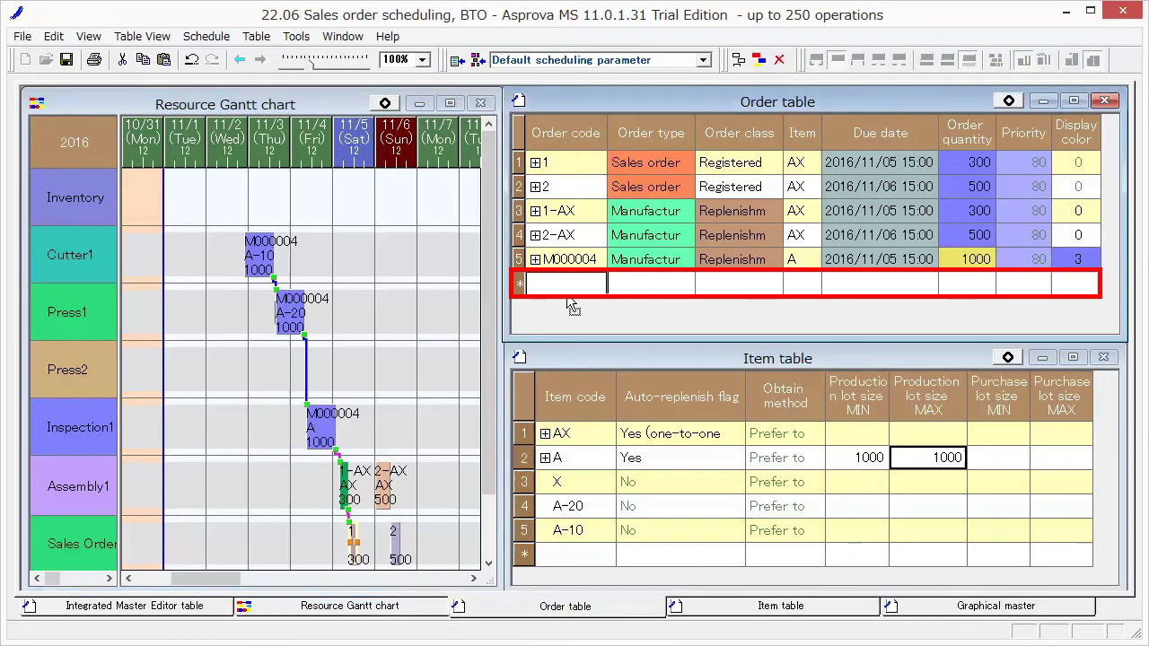
{"action": "type", "text": "InventoryA"}
{"action": "key", "text": "Return"}
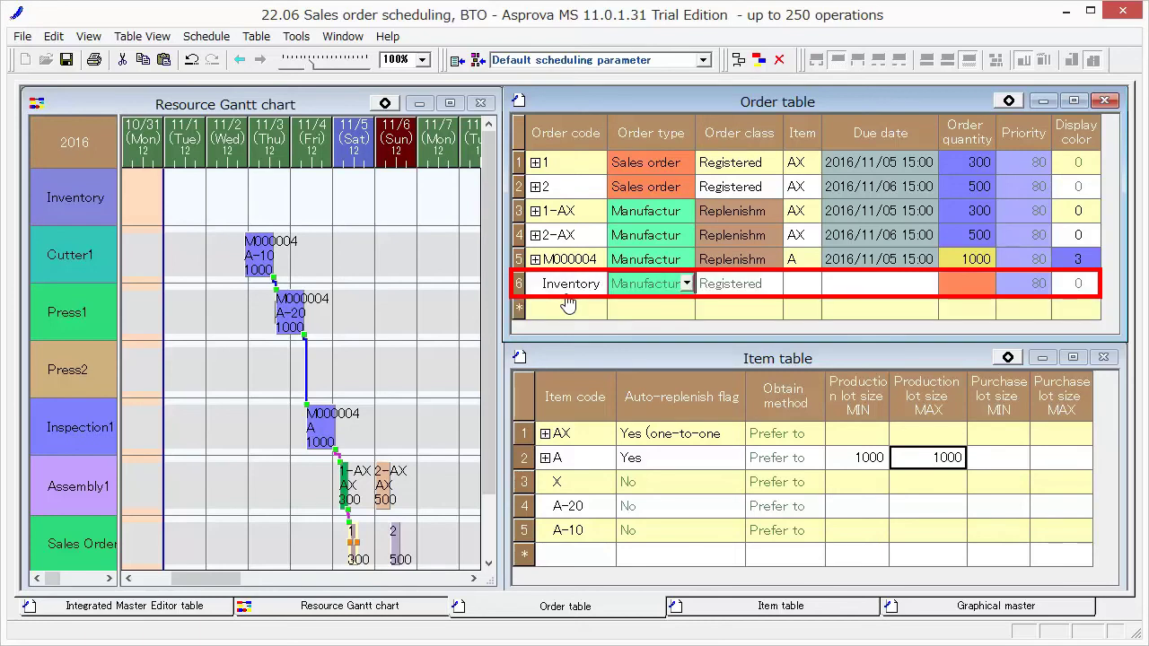
{"action": "left_click", "coordinate": [688, 284]}
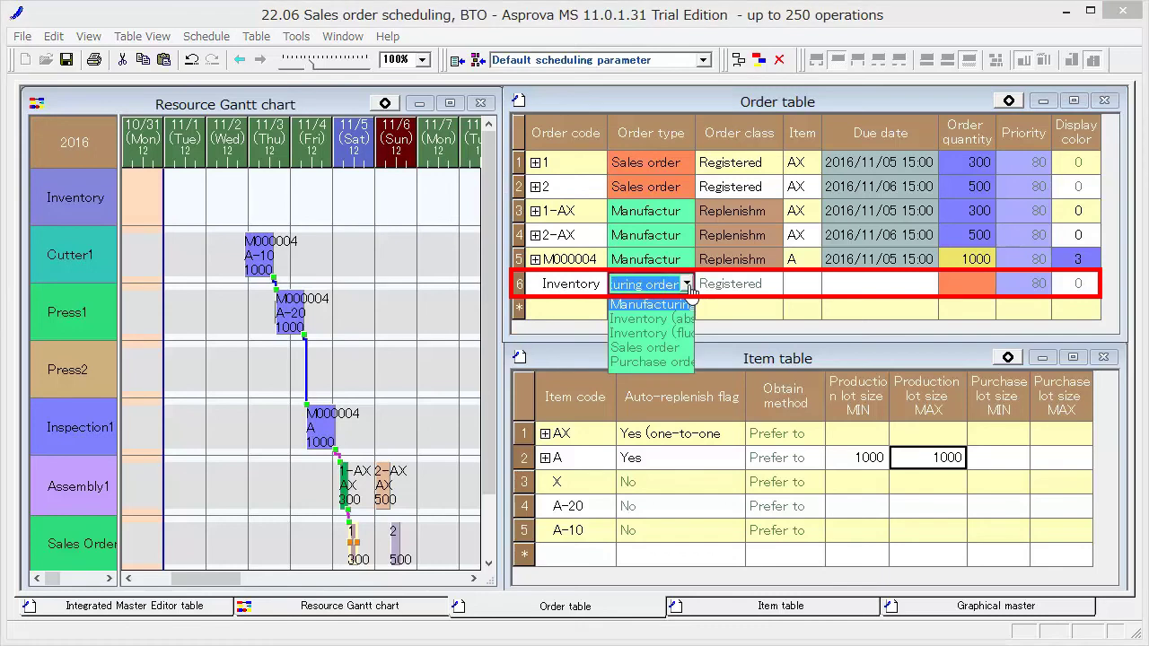
{"action": "left_click", "coordinate": [652, 318]}
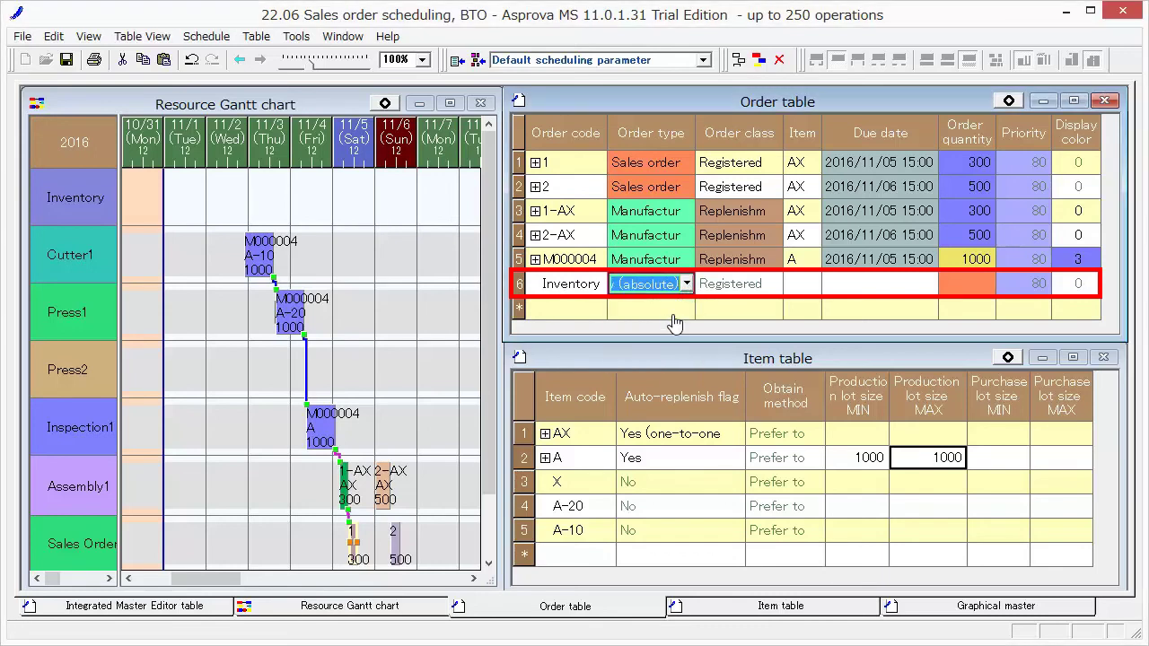
{"action": "key", "text": "Return"}
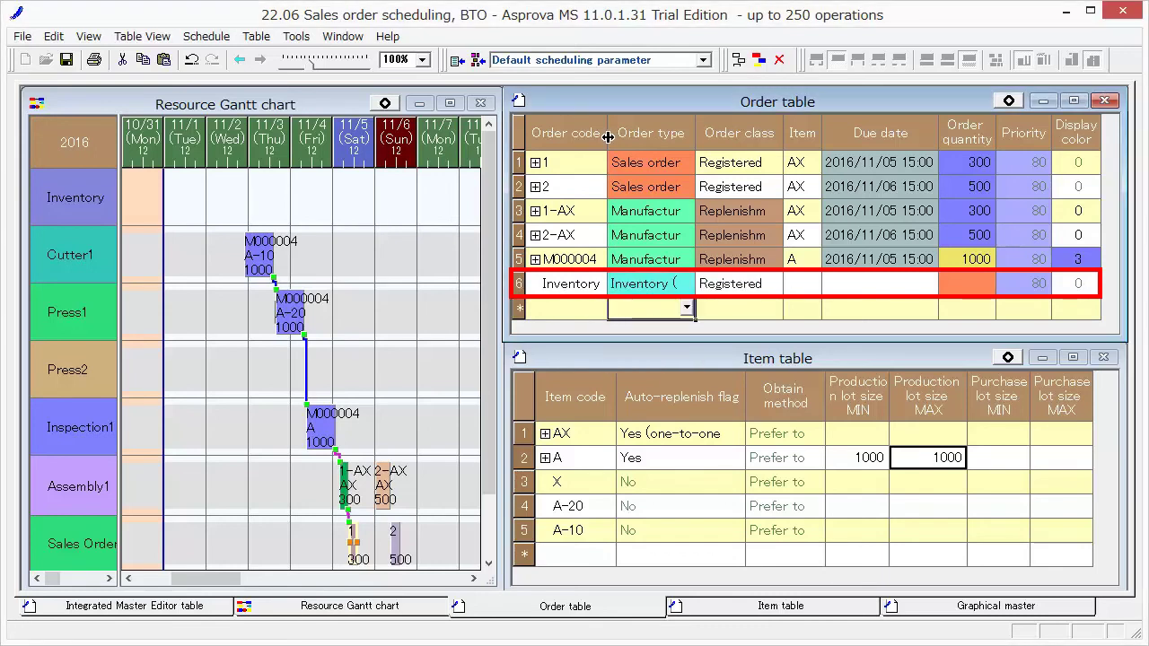
{"action": "left_click_drag", "start_coordinate": [608, 136], "coordinate": [613, 137]}
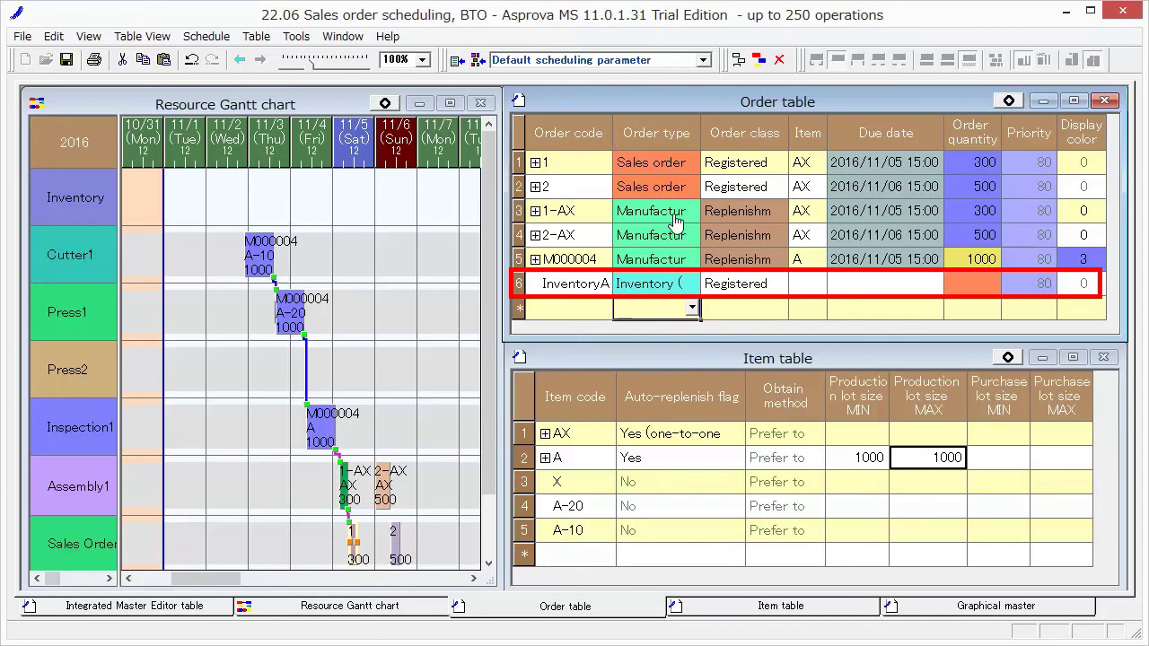
Give InventoryA item A, due date 2016/10/31 and order quantity 400.
{"action": "left_click", "coordinate": [796, 283]}
{"action": "type", "text": "A"}
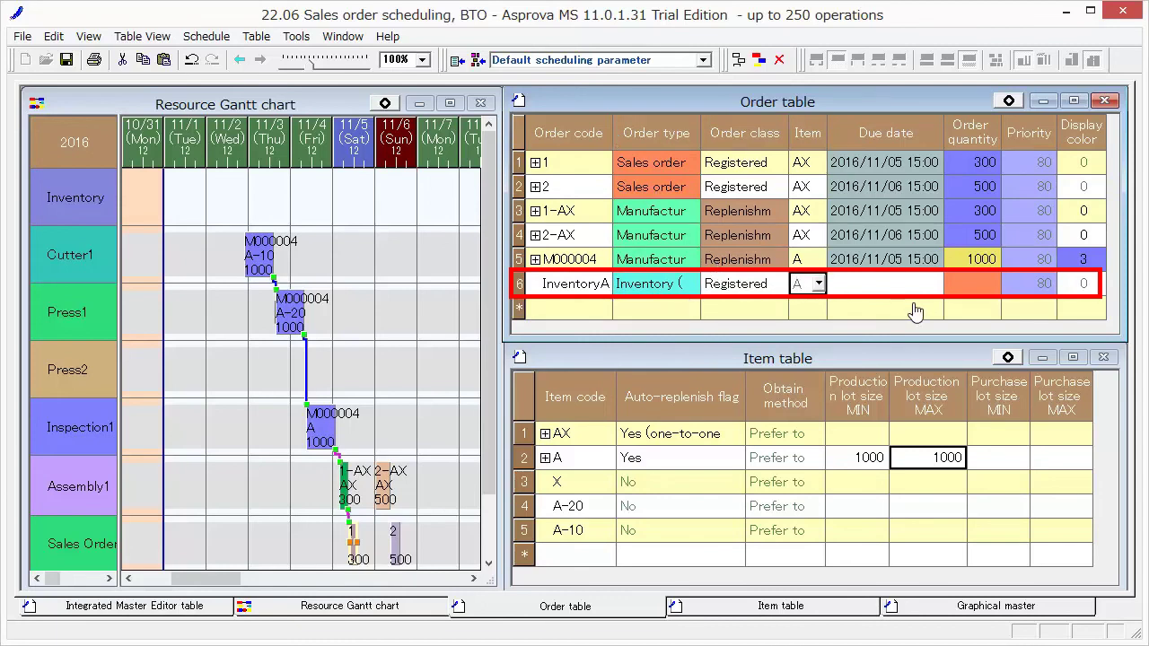
{"action": "left_click", "coordinate": [870, 285]}
{"action": "type", "text": "20"}
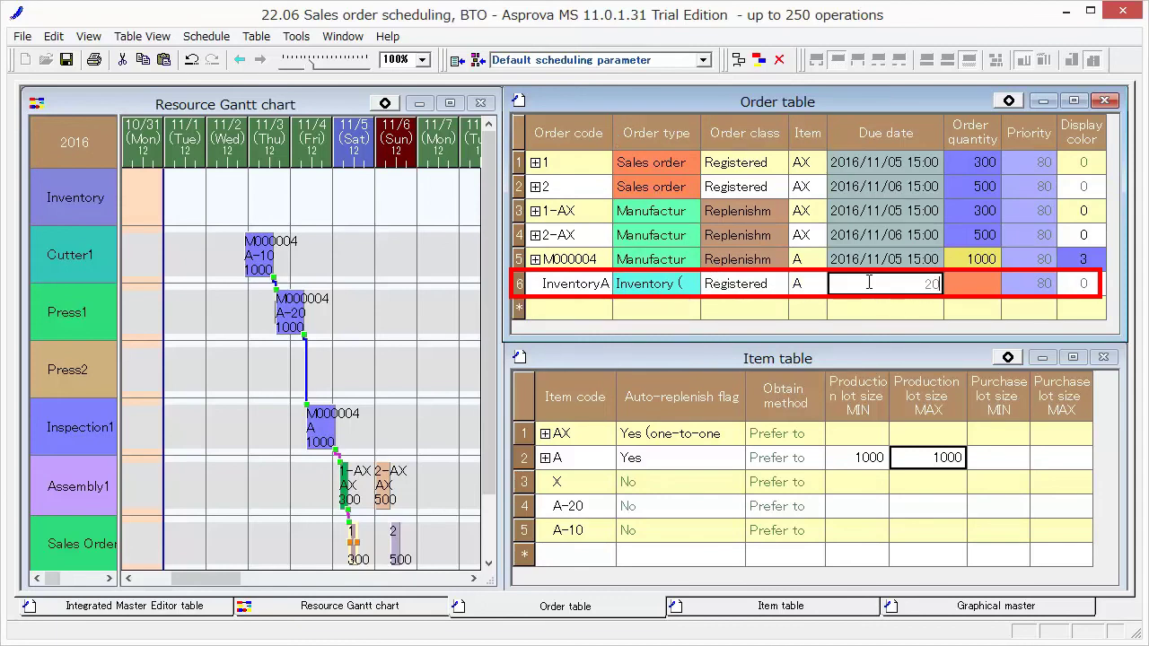
{"action": "type", "text": "16/10/31"}
{"action": "key", "text": "Return"}
{"action": "type", "text": "400"}
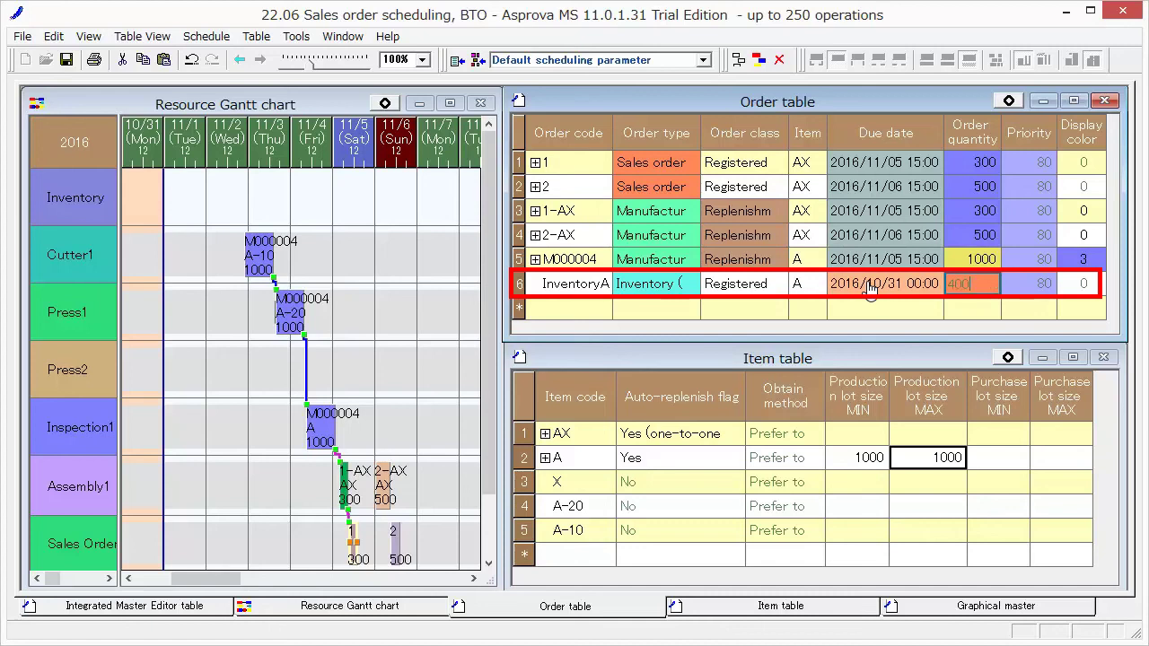
{"action": "key", "text": "Return"}
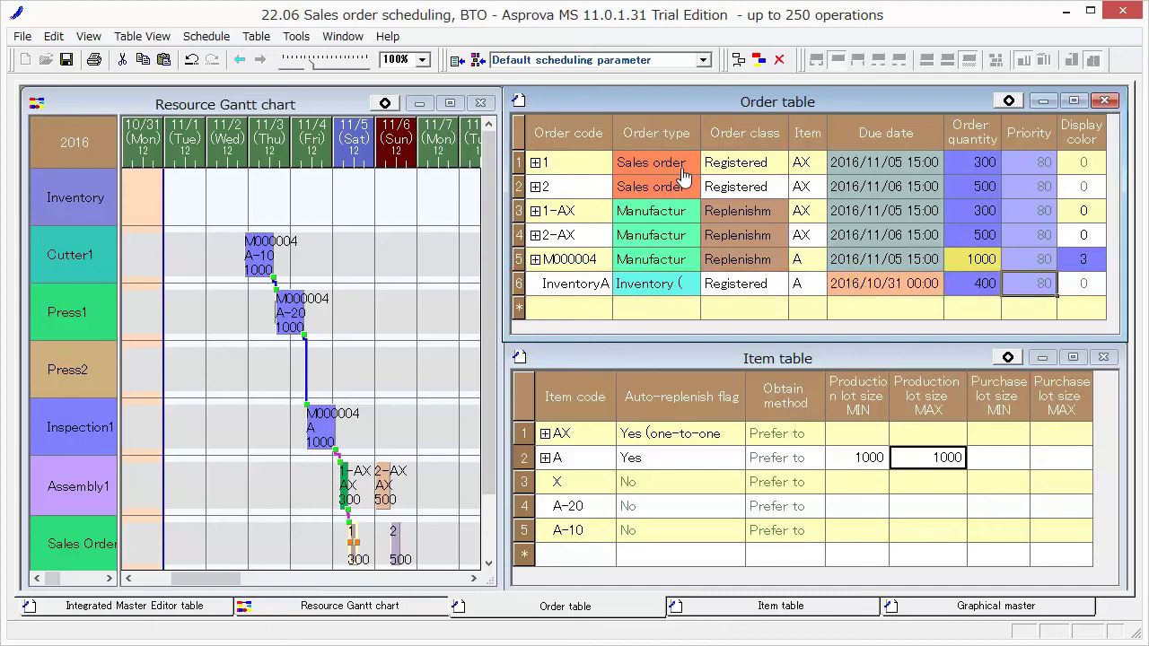
Reschedule and scroll the Gantt chart back to 10/30 to see InventoryA on the Inventory row.
{"action": "left_click", "coordinate": [759, 60]}
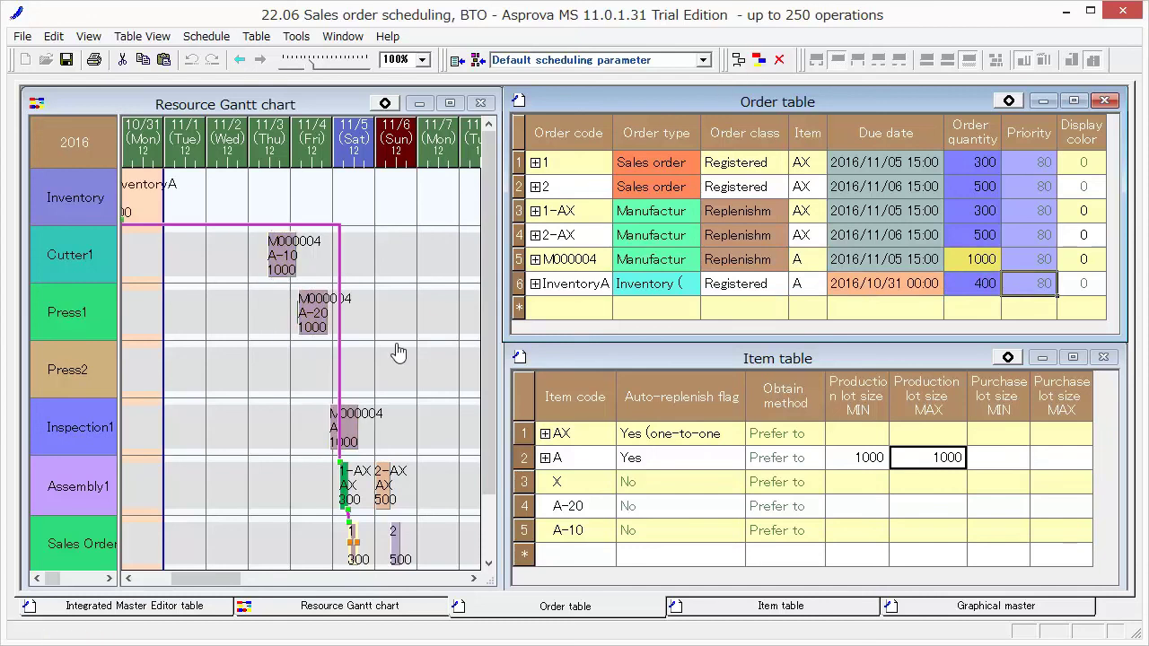
{"action": "left_click_drag", "start_coordinate": [215, 579], "coordinate": [206, 579]}
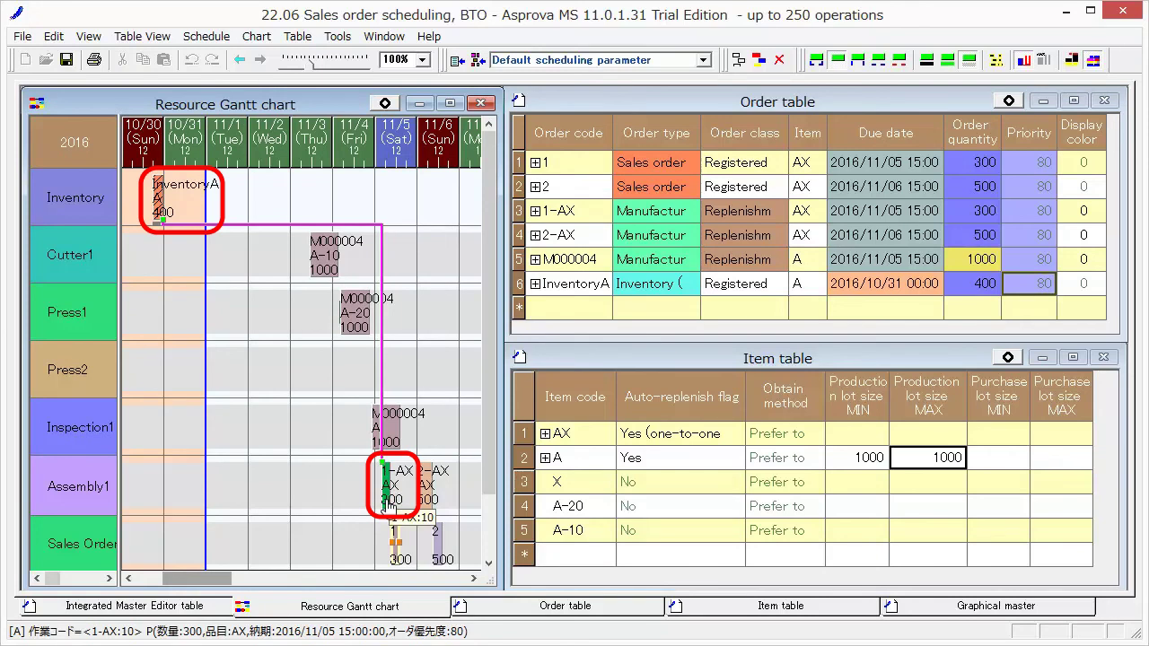
Add item A's inventory graph under Inventory via Drilldown and read its 1100 level.
{"action": "right_click", "coordinate": [158, 202]}
{"action": "mouse_move", "coordinate": [202, 258]}
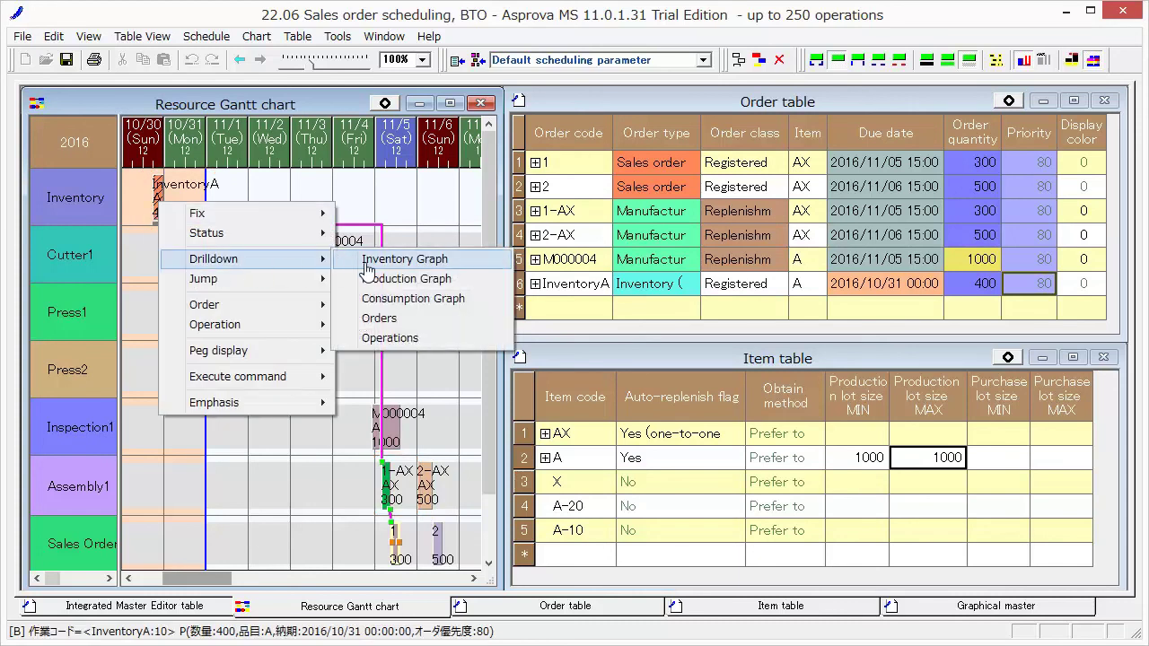
{"action": "left_click", "coordinate": [368, 258]}
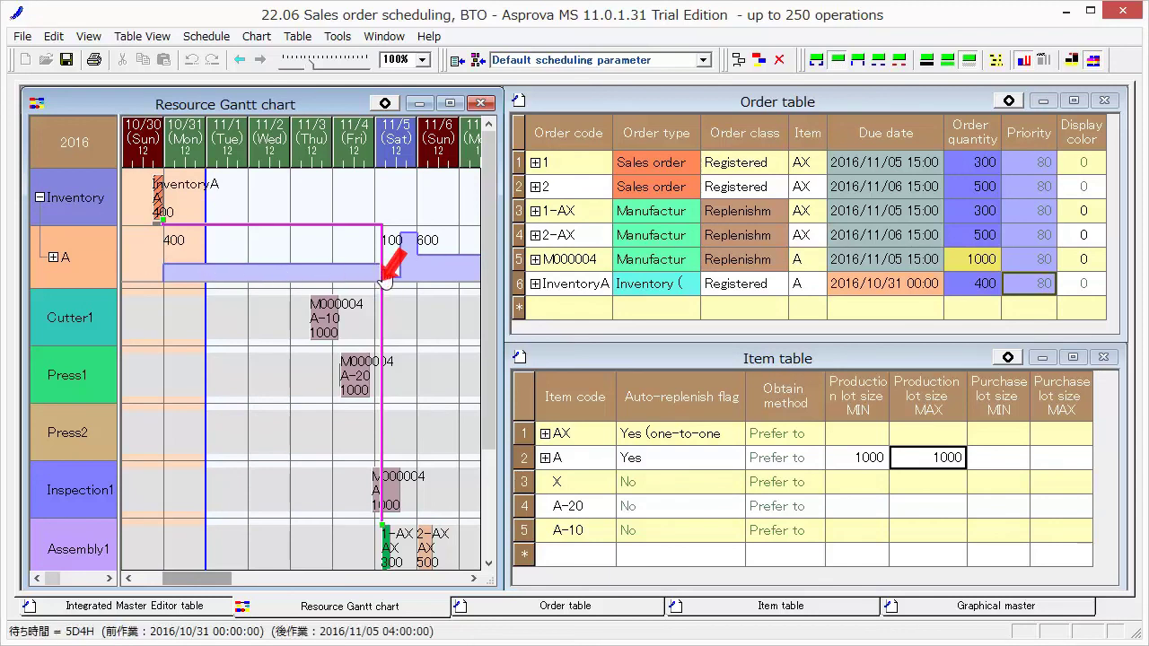
{"action": "mouse_move", "coordinate": [410, 244]}
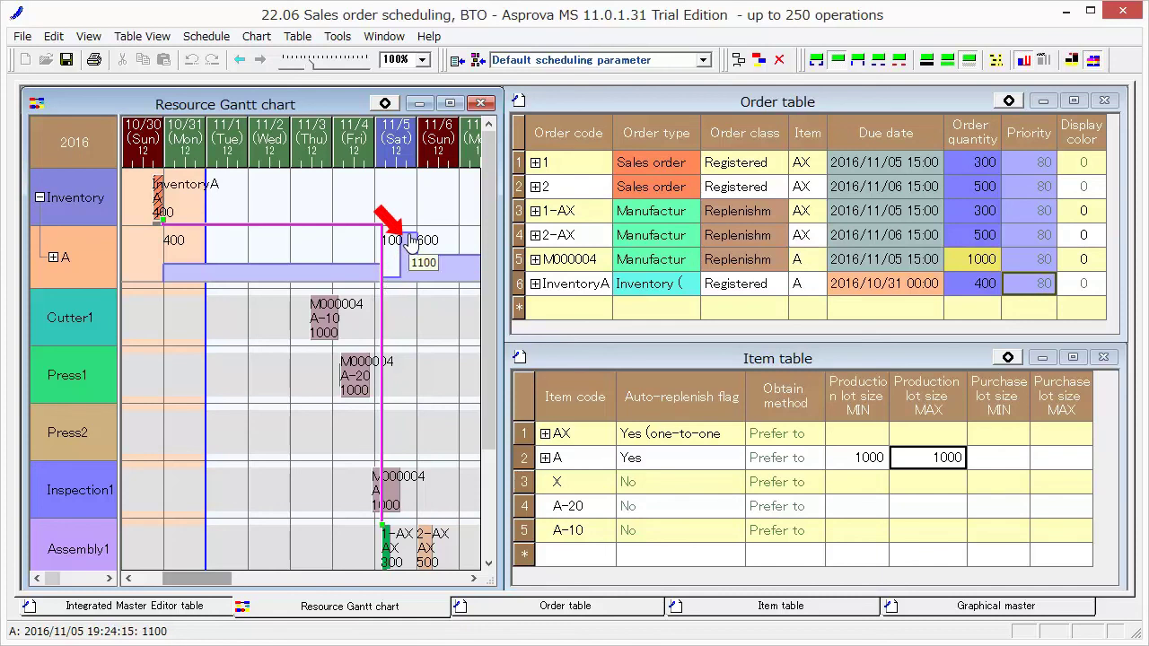